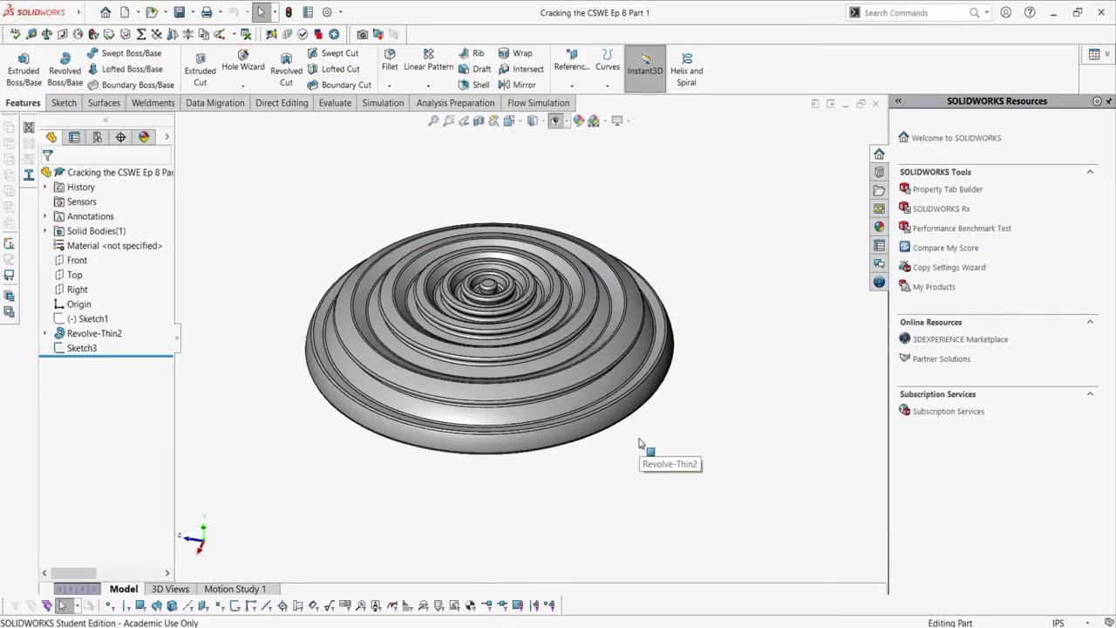
Extrude Sketch3's gear-like outline as a 1.70in blind surface
mouse_move(639, 445)
middle_mouse_down()
mouse_move(680, 391)
mouse_move(657, 443)
middle_mouse_up()
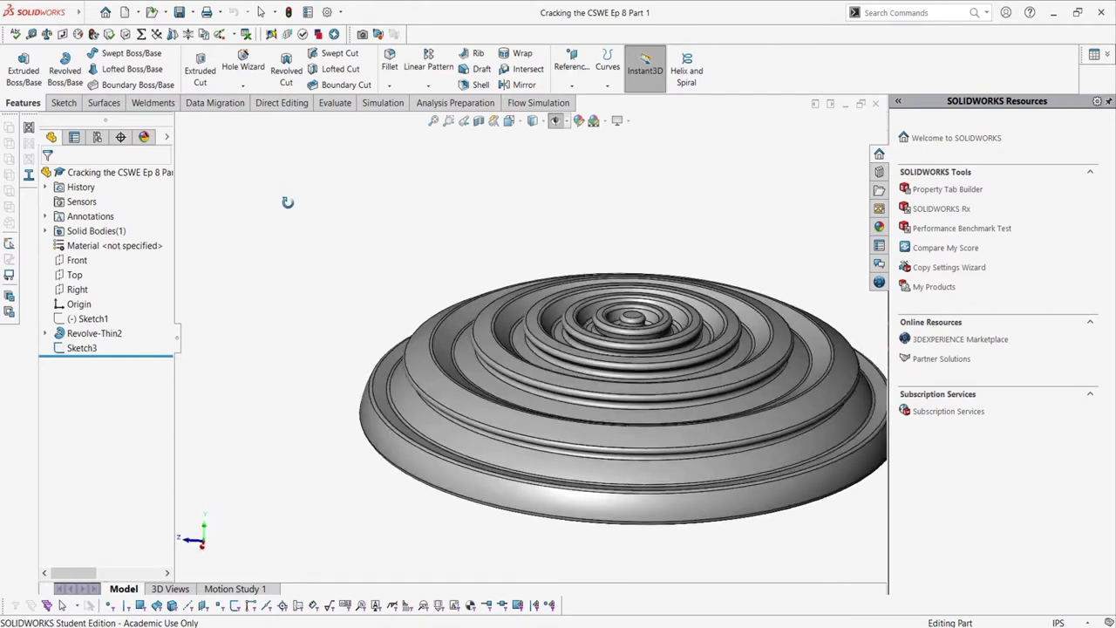
scroll(532, 322, "down", 3)
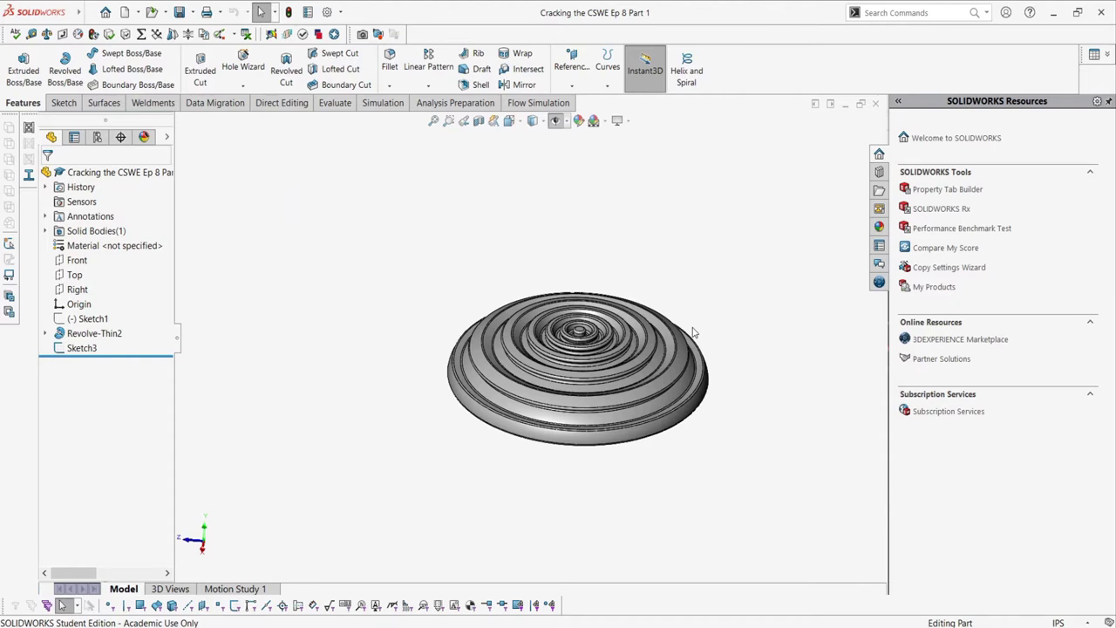
scroll(693, 333, "down", 2)
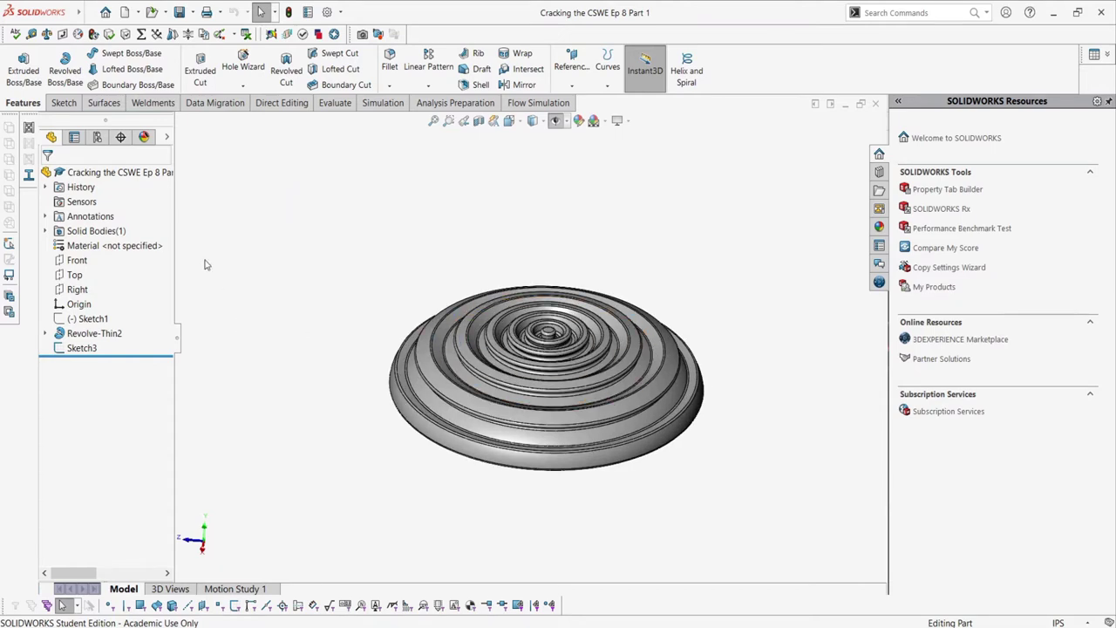
left_click(103, 105)
left_click(22, 68)
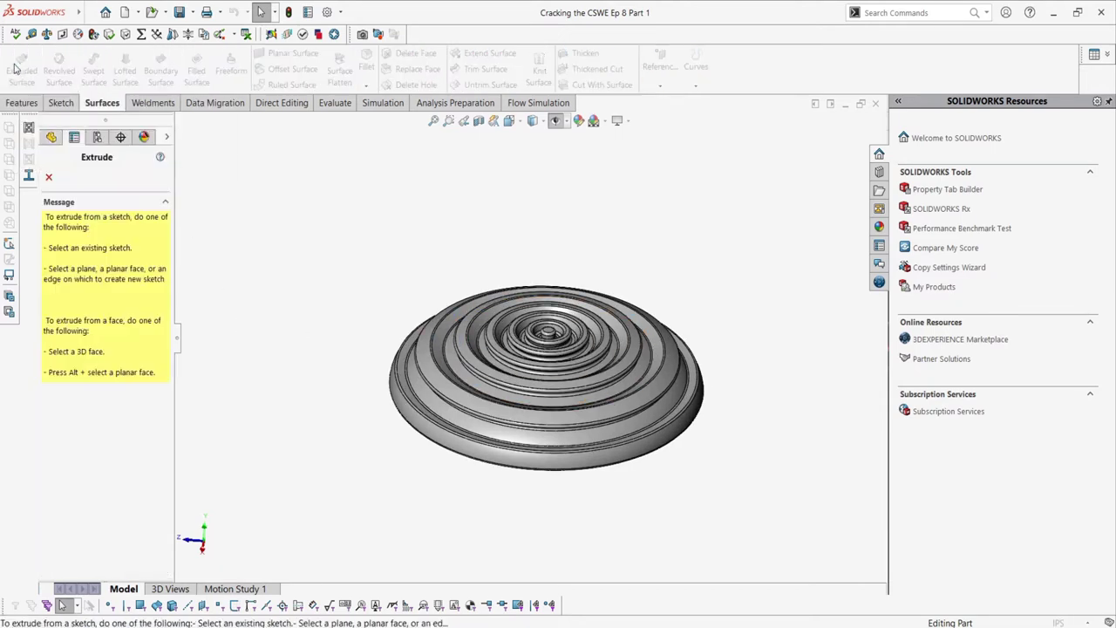
left_click(192, 122)
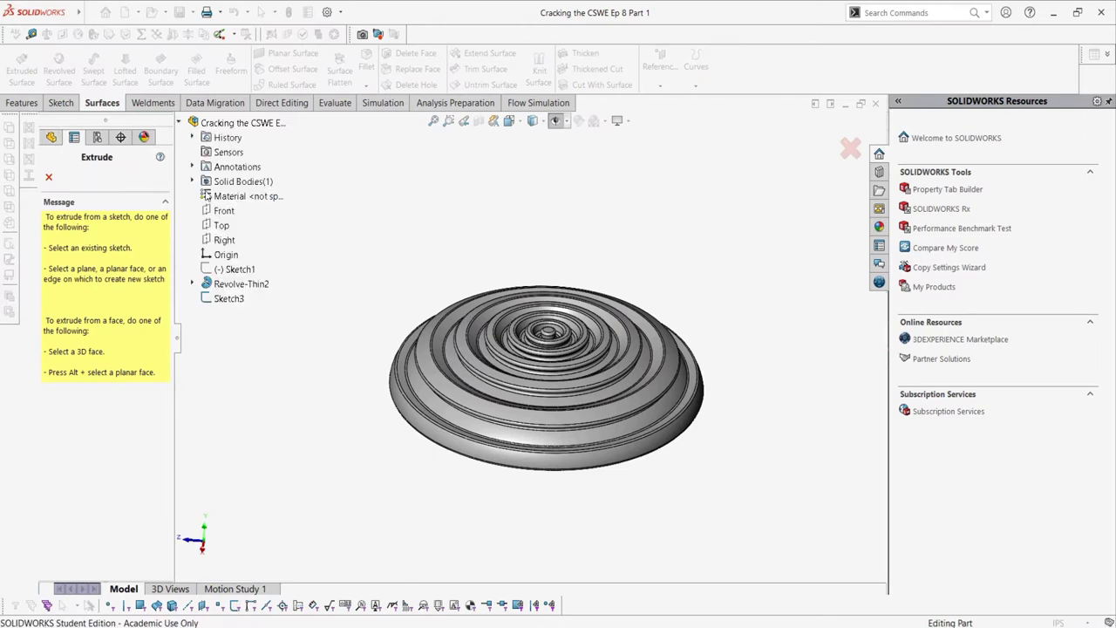
left_click(228, 298)
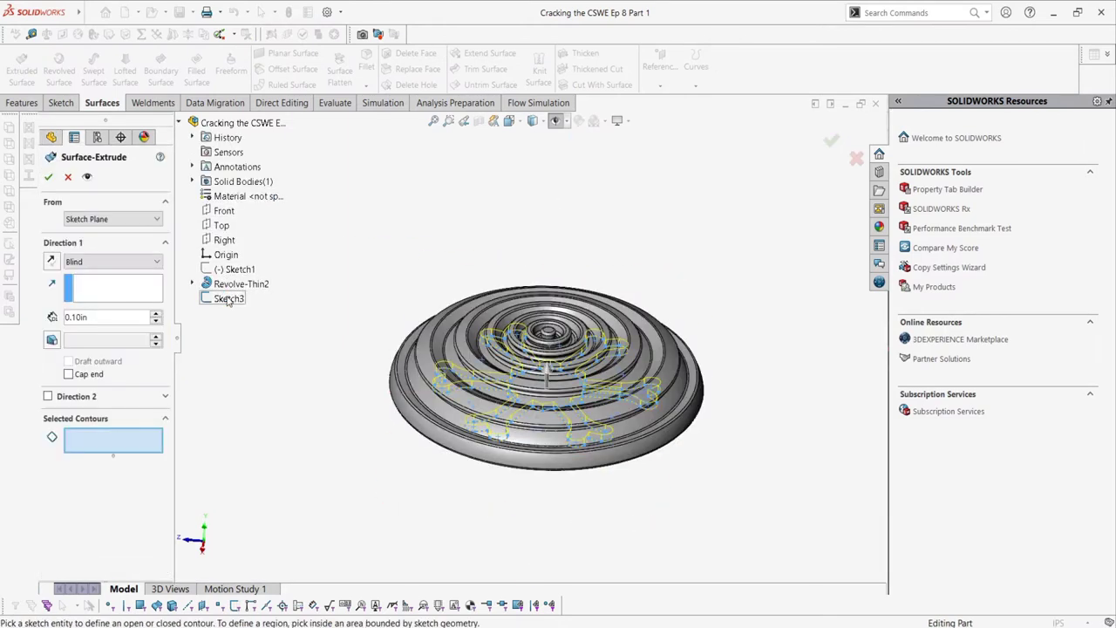
left_click(157, 316)
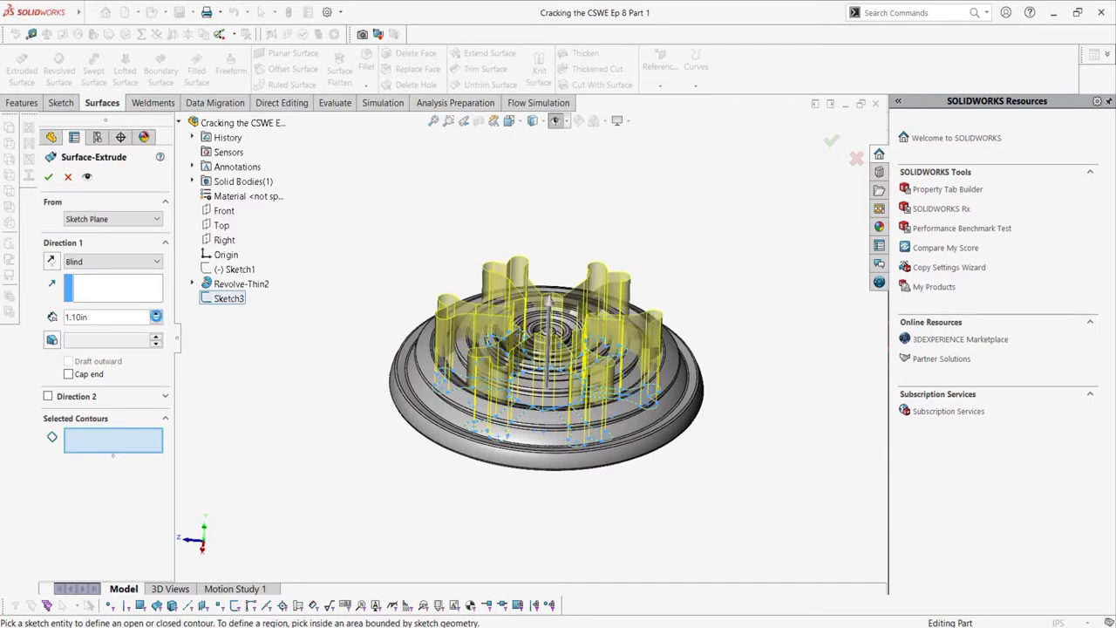
left_click(157, 317)
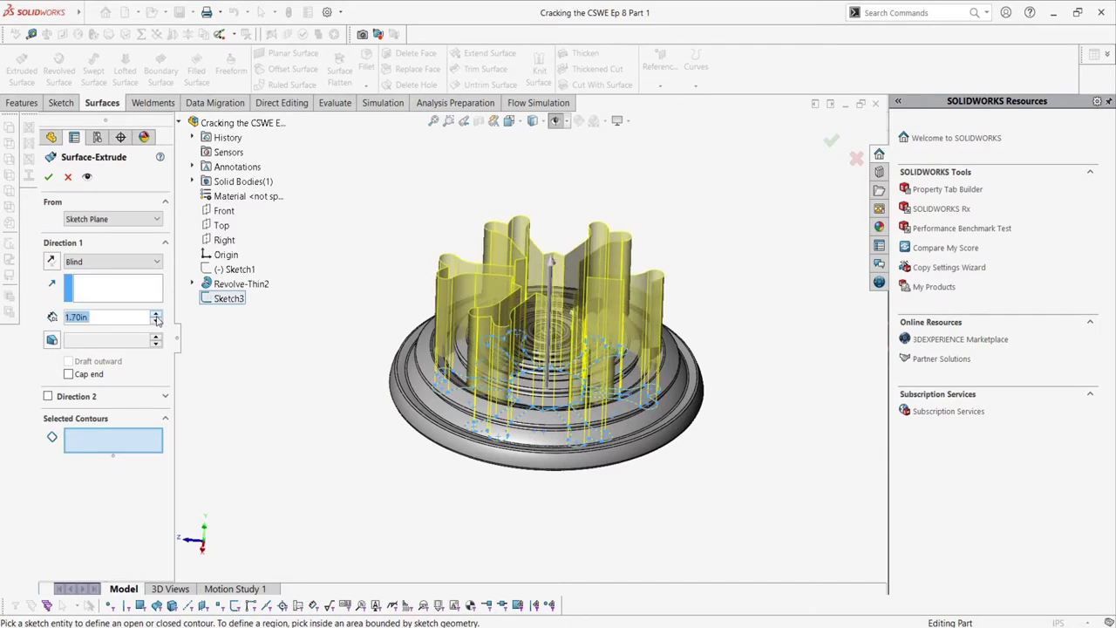
left_click(48, 176)
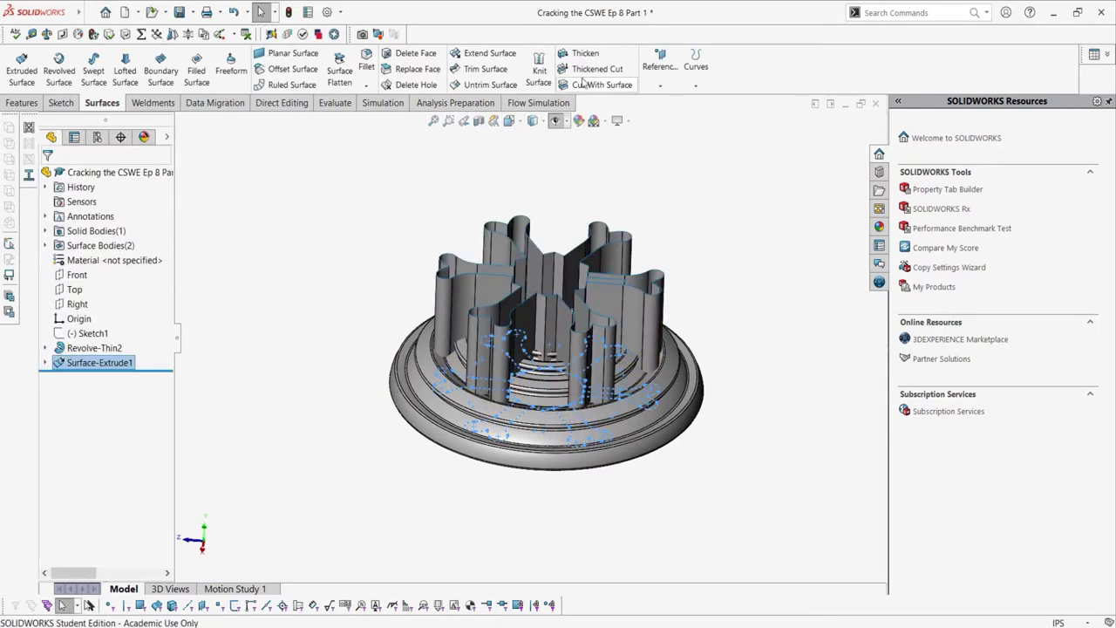
Cut the rippled disc with Surface-Extrude1, flipping the cut to keep the inside portion
left_click(594, 84)
left_click(611, 250)
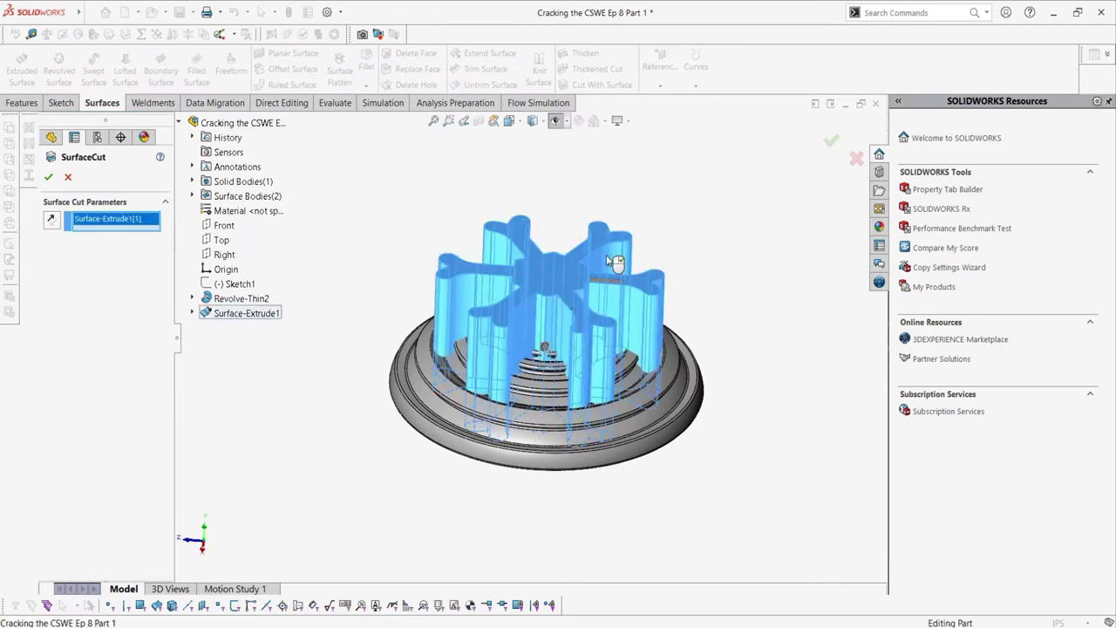
key("ctrl+5")
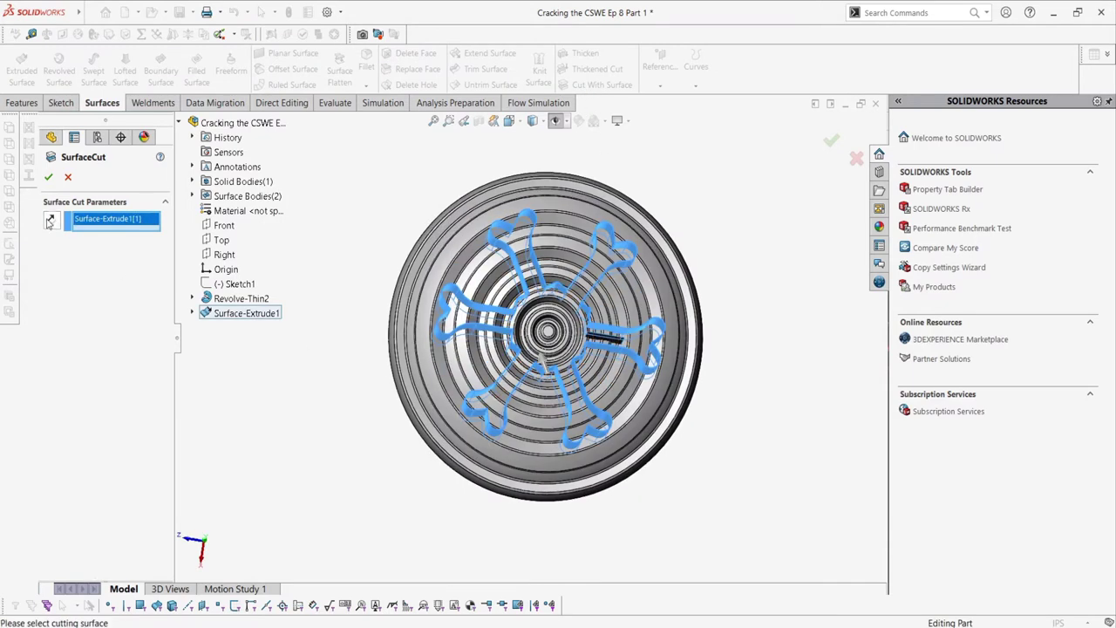
left_click(50, 221)
left_click(48, 177)
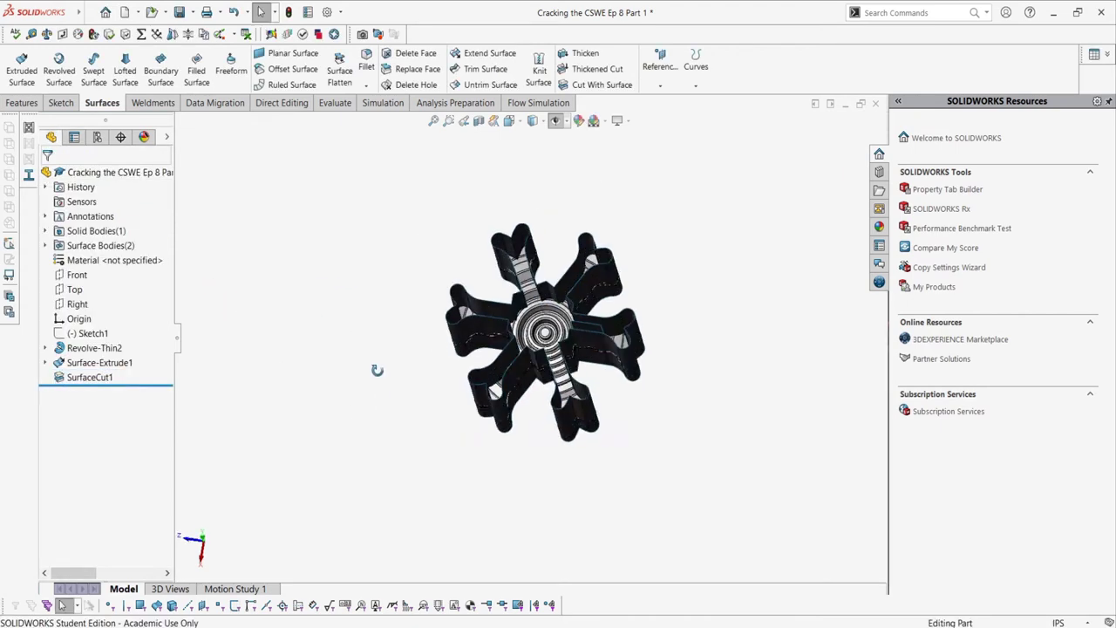
Hide both Surface-Extrude1 bodies and inspect the remaining six-armed rippled solid
middle_click_drag(376, 372, 252, 282)
left_click(46, 245)
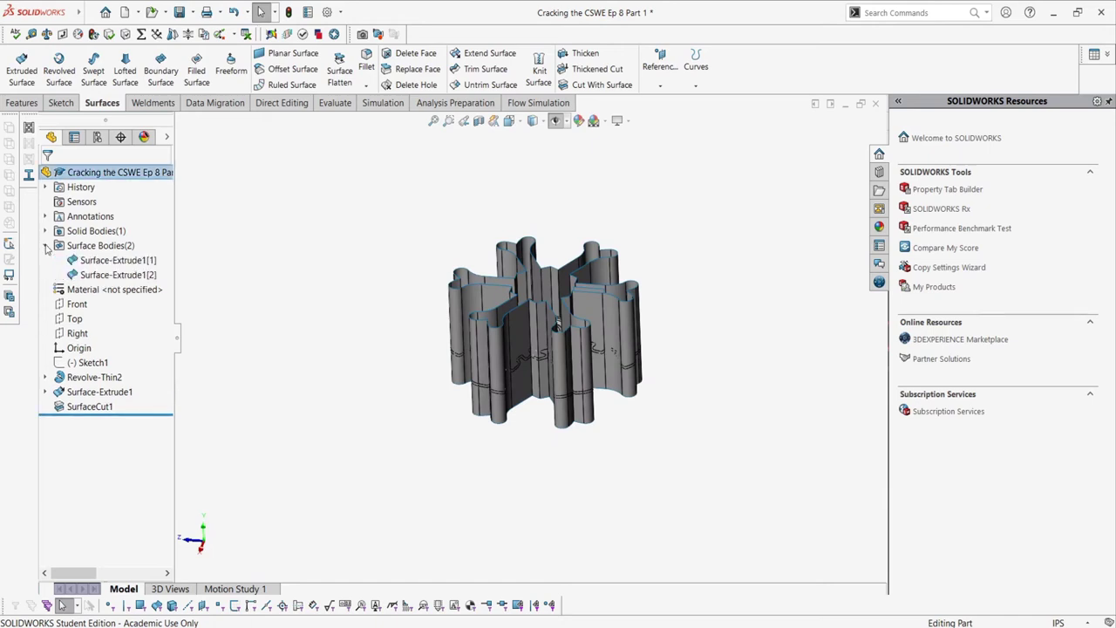
left_click_drag(83, 288, 83, 288)
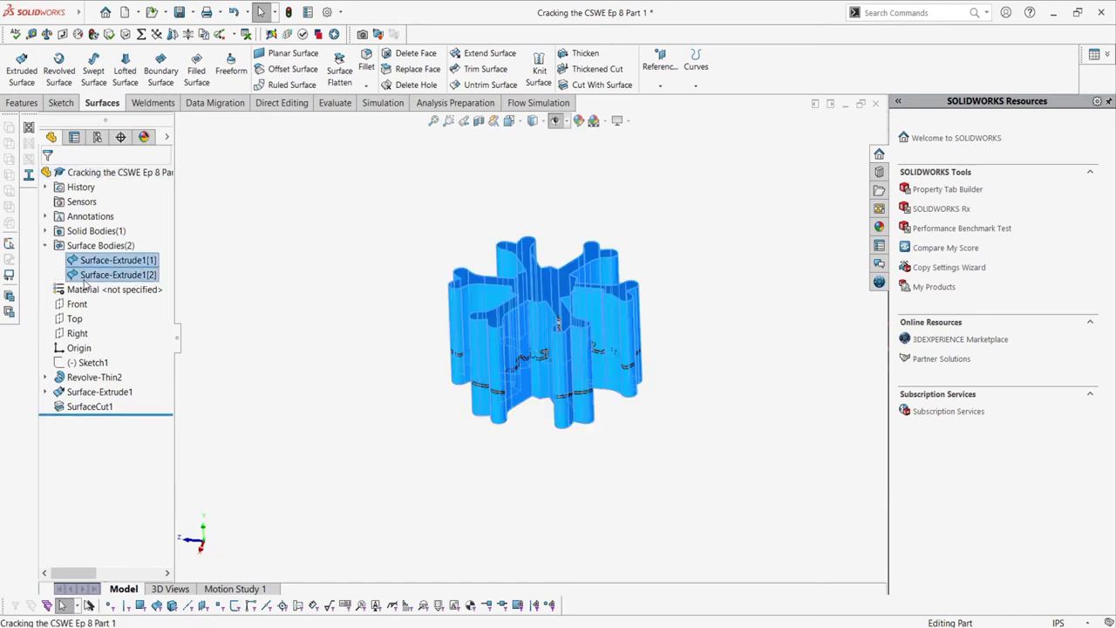
right_click(84, 283)
left_click(94, 259)
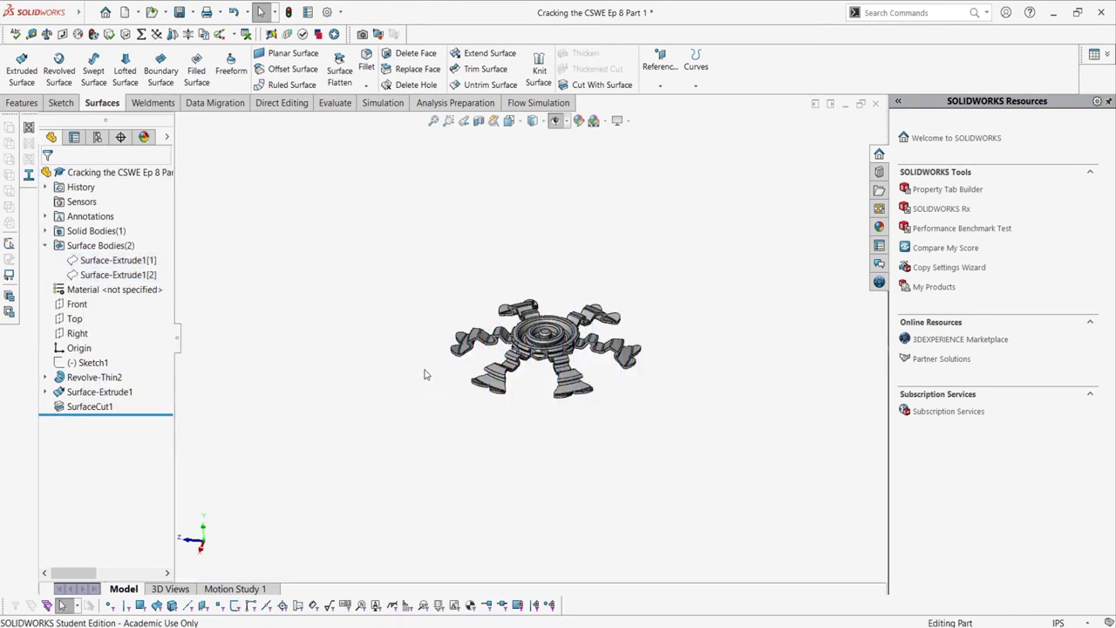
middle_click_drag(428, 375, 571, 349)
scroll(526, 386, "down", 5)
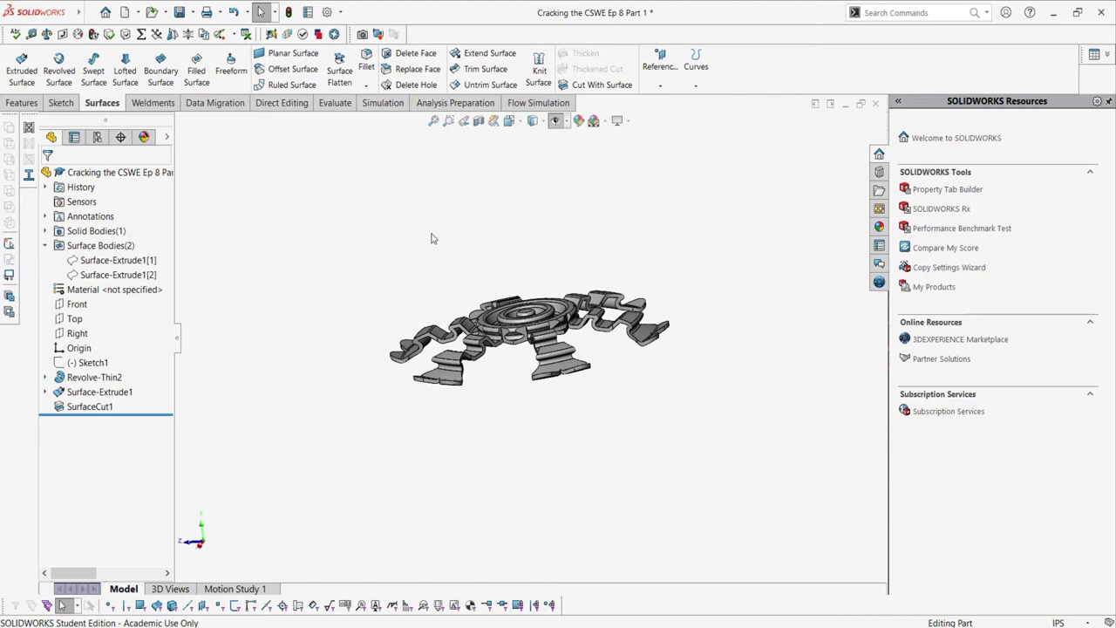
Delete the SurfaceCut1 feature
right_click(105, 408)
left_click(135, 466)
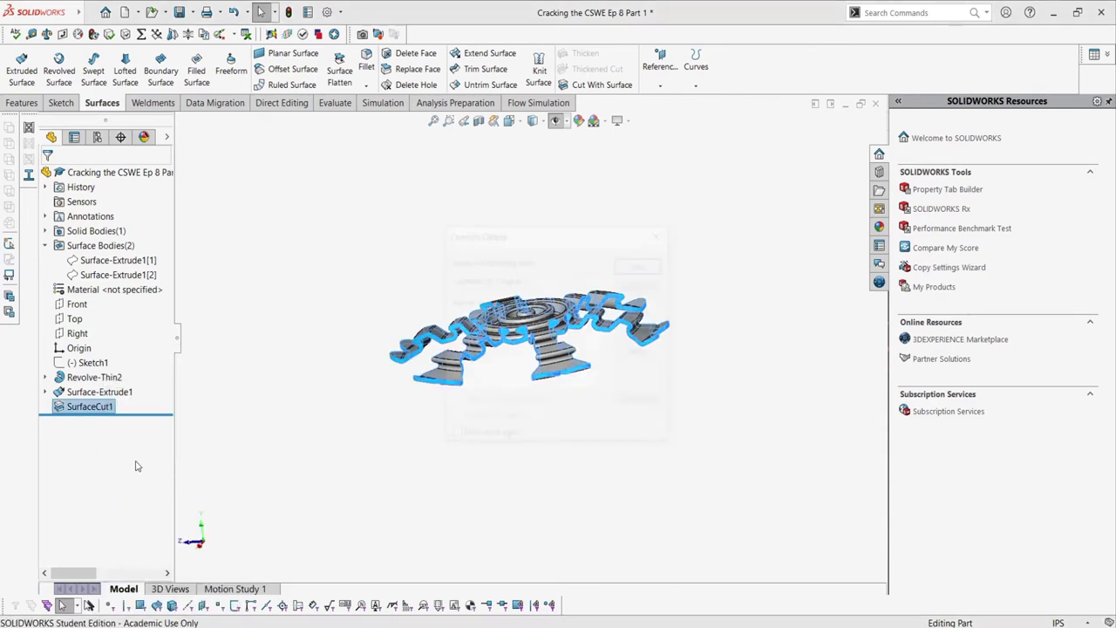
left_click(640, 260)
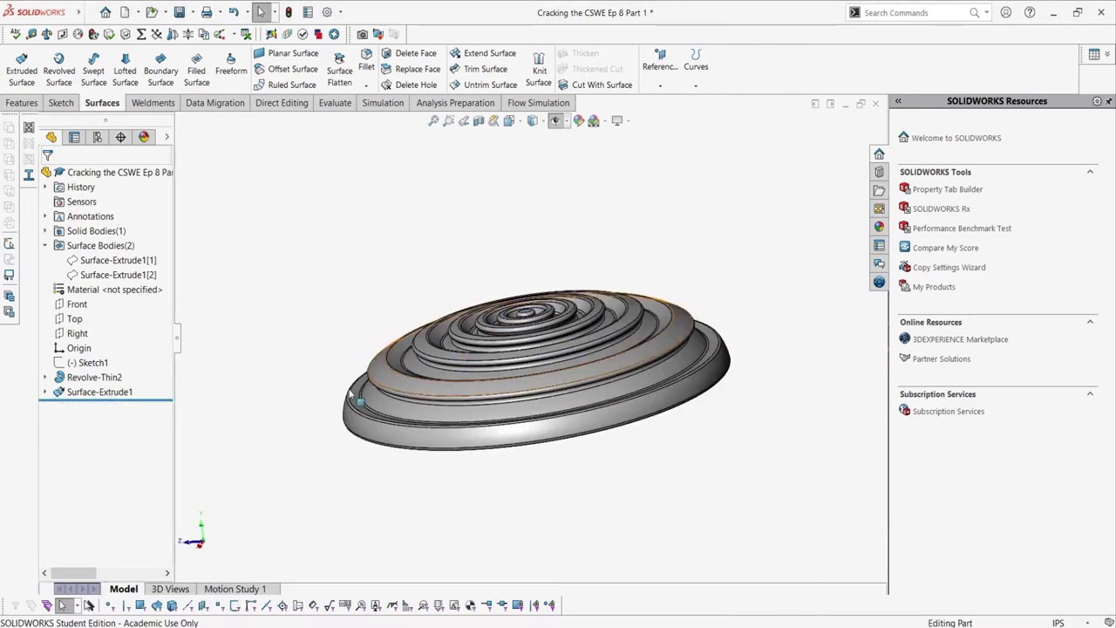
Delete Surface-Extrude1 and reorient the view of the restored rippled disc
right_click(127, 397)
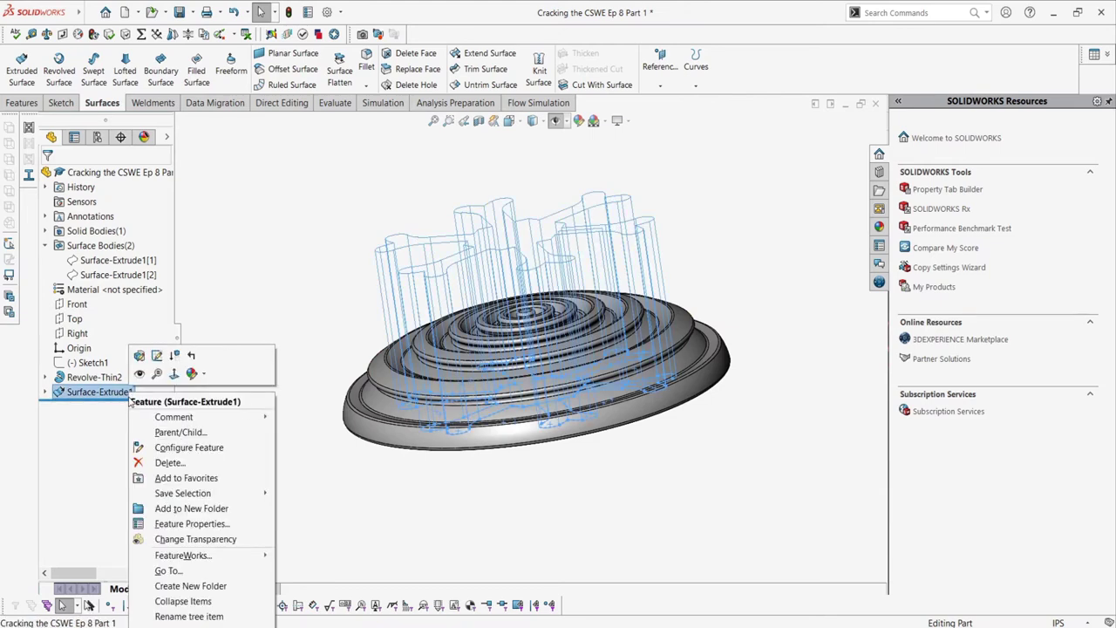
left_click(166, 462)
left_click(641, 260)
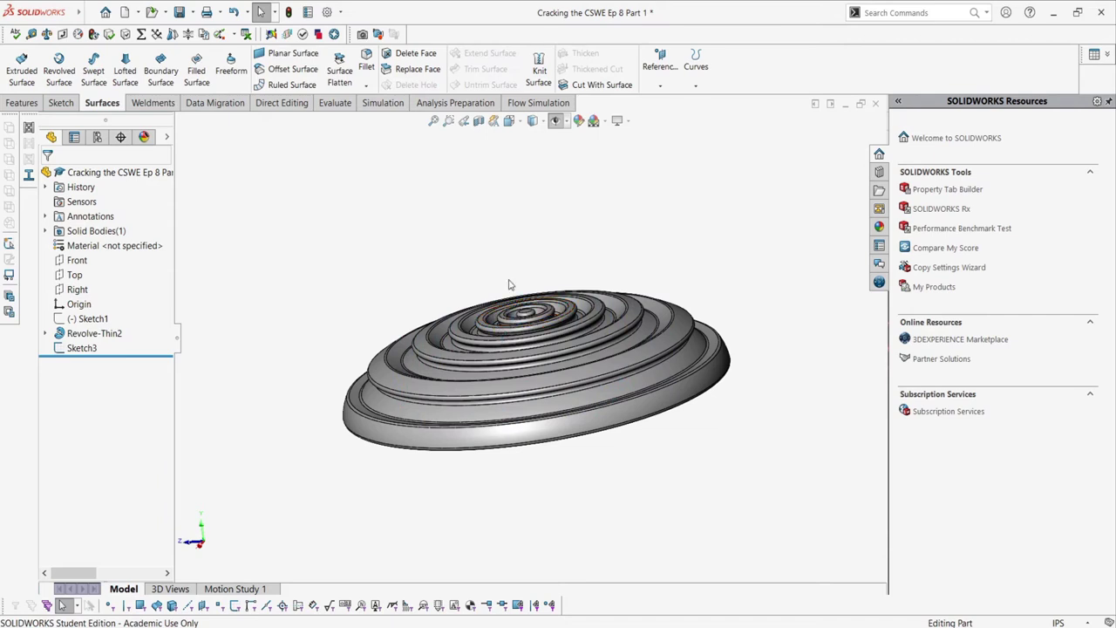
middle_click_drag(511, 284, 532, 293)
key("Escape")
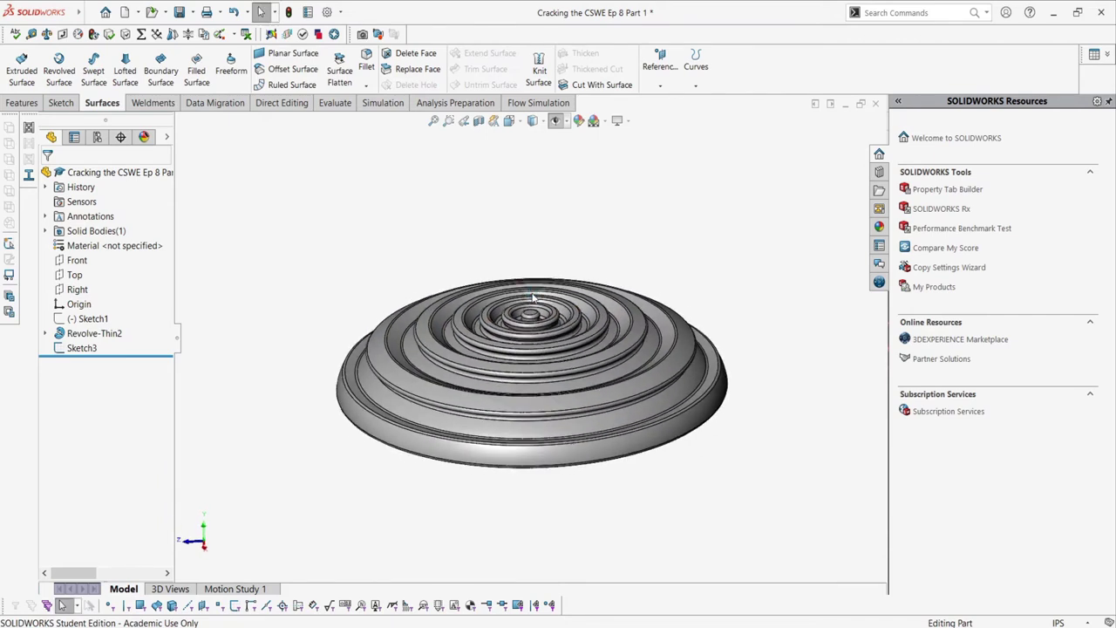
scroll(536, 262, "down", 2)
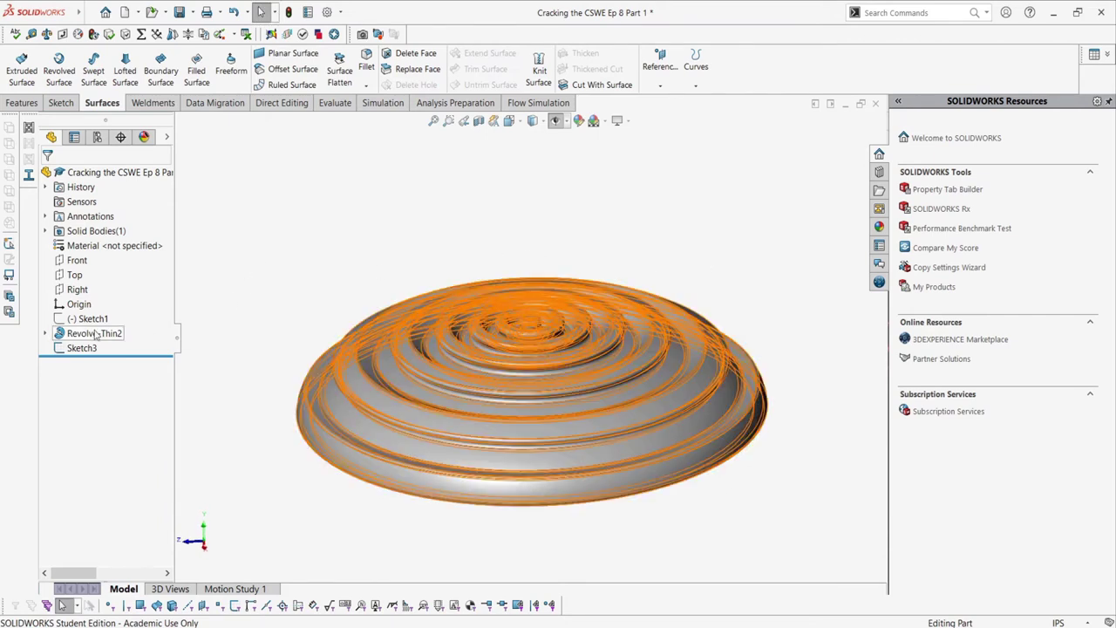
left_click(46, 333)
Replace Revolve-Thin2 with a revolved surface made from Sketch2
right_click(66, 334)
left_click(83, 397)
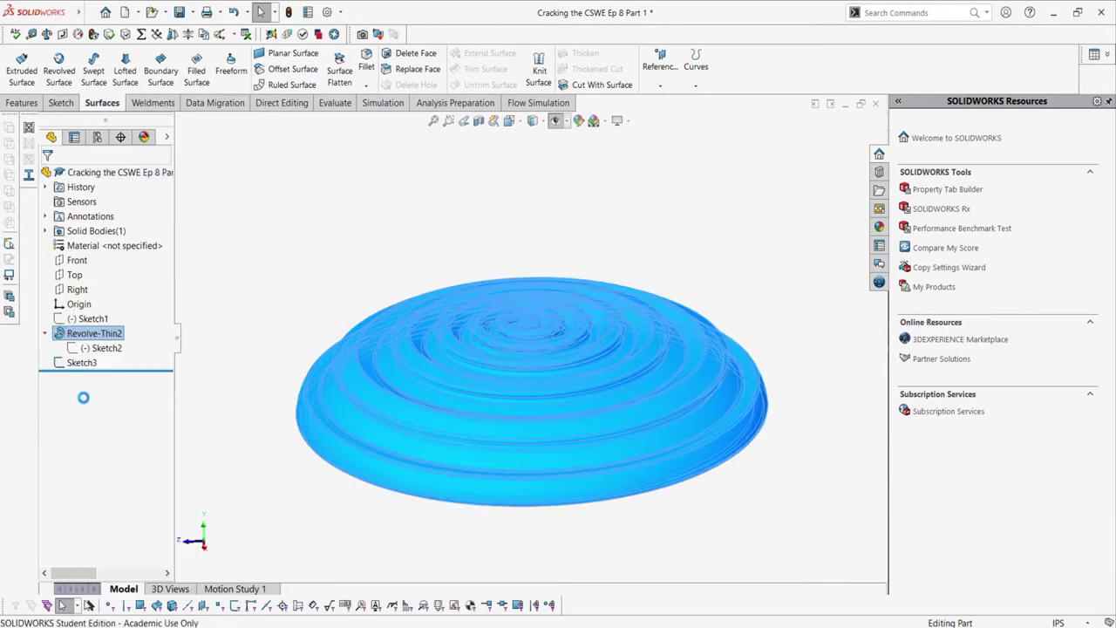
left_click(642, 261)
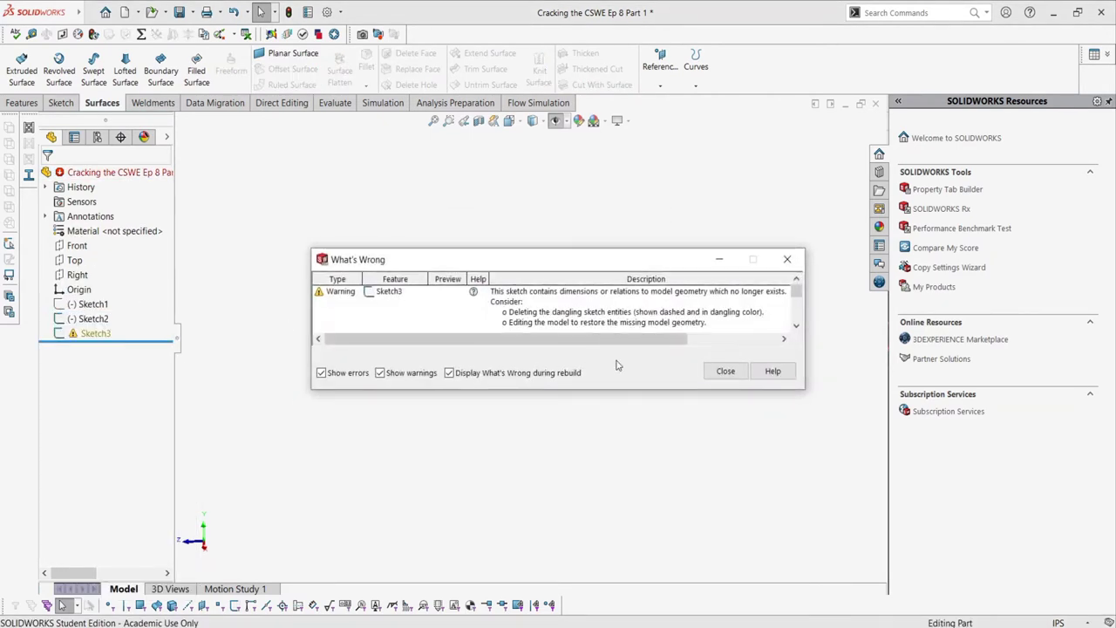
left_click(728, 374)
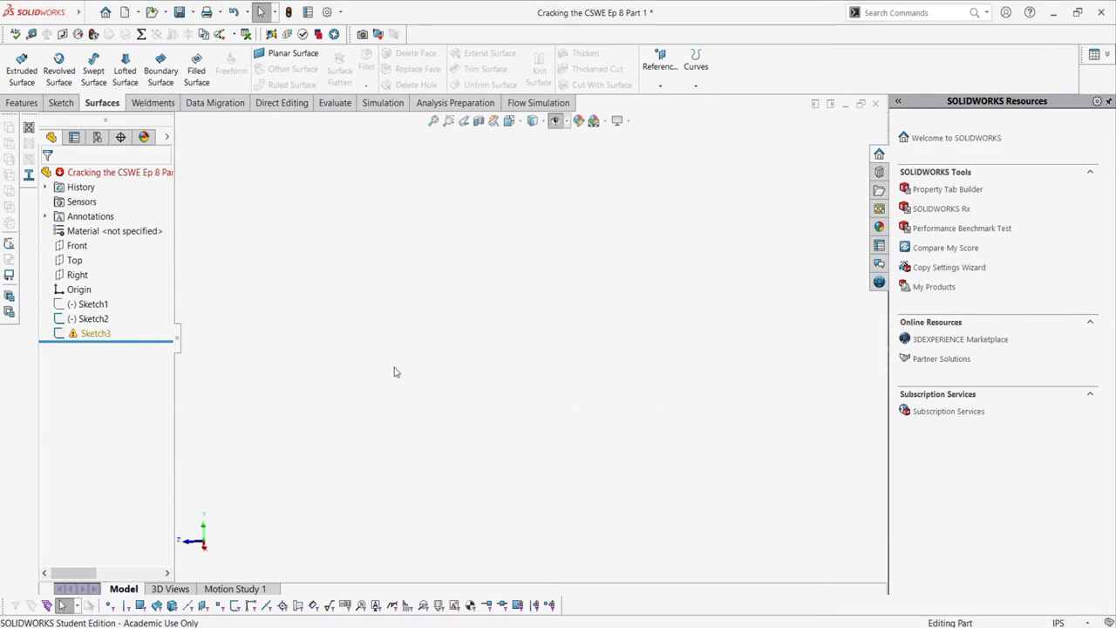
left_click(92, 319)
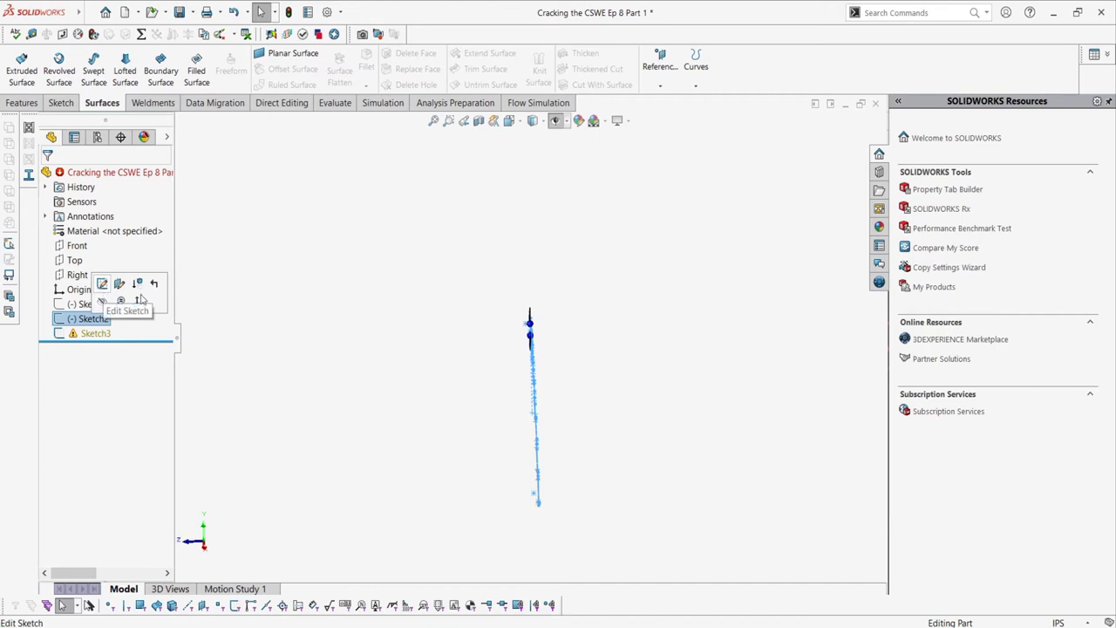
left_click(59, 71)
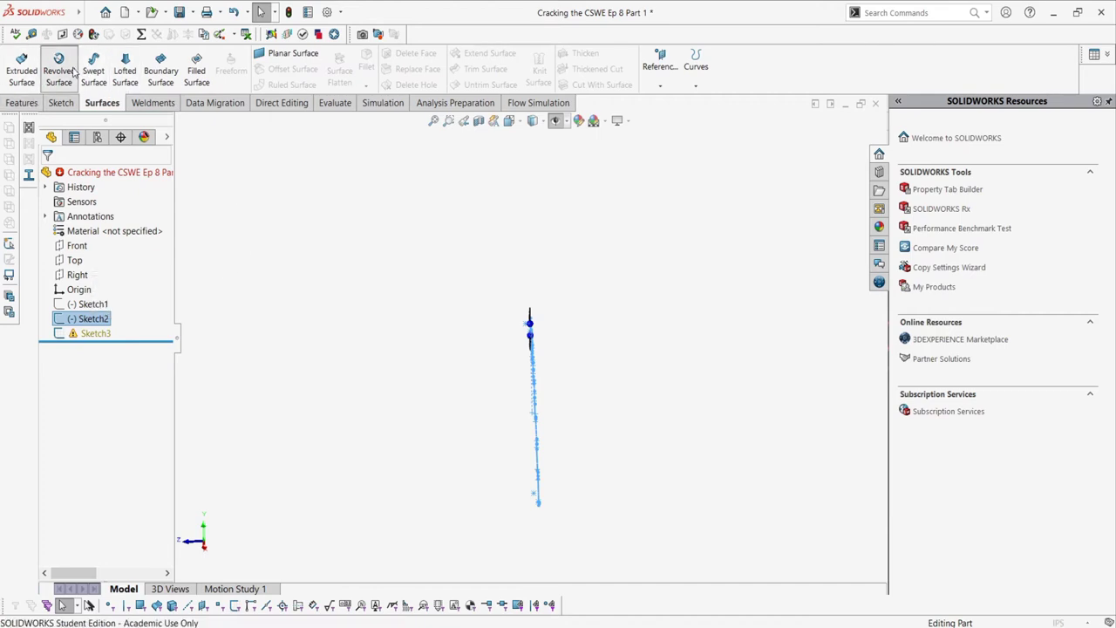
left_click(49, 177)
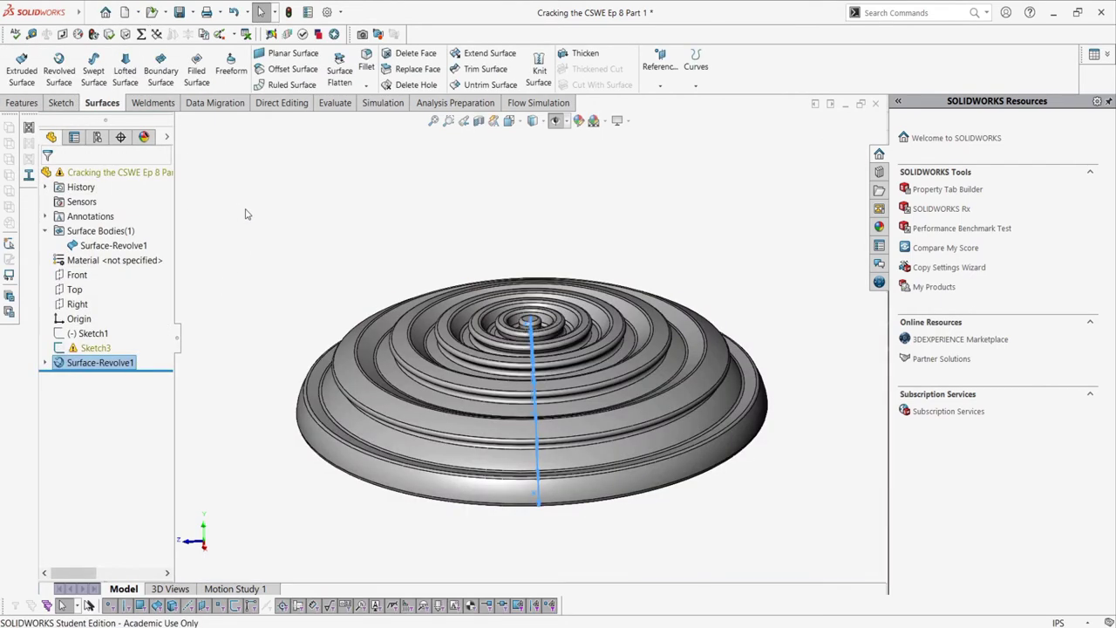
Delete the dangling Sketch3
right_click(88, 356)
left_click(157, 419)
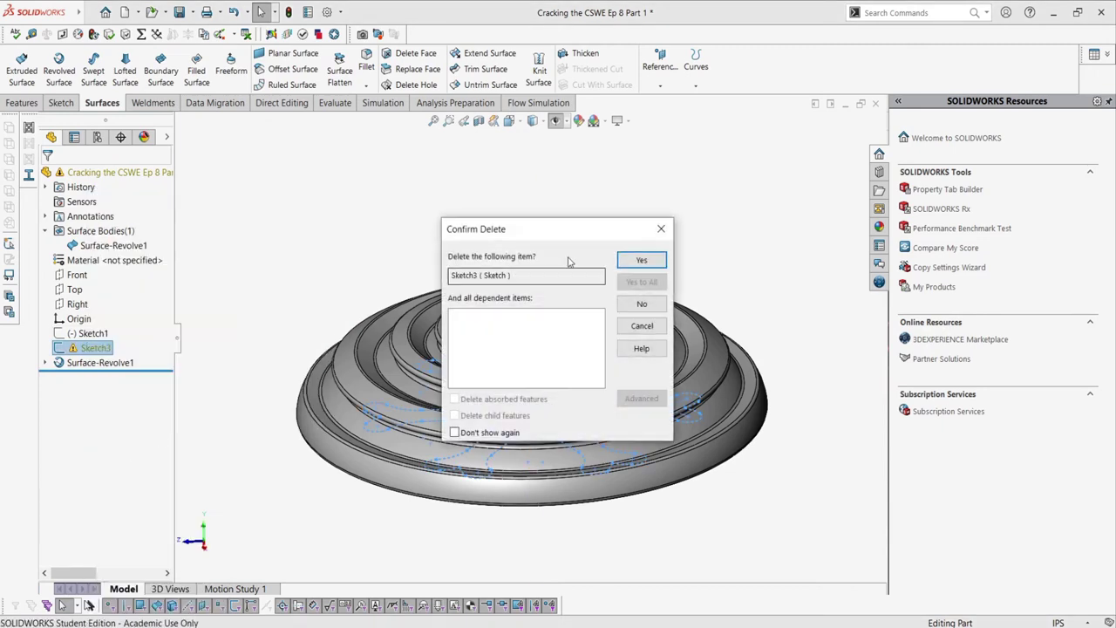
left_click(641, 260)
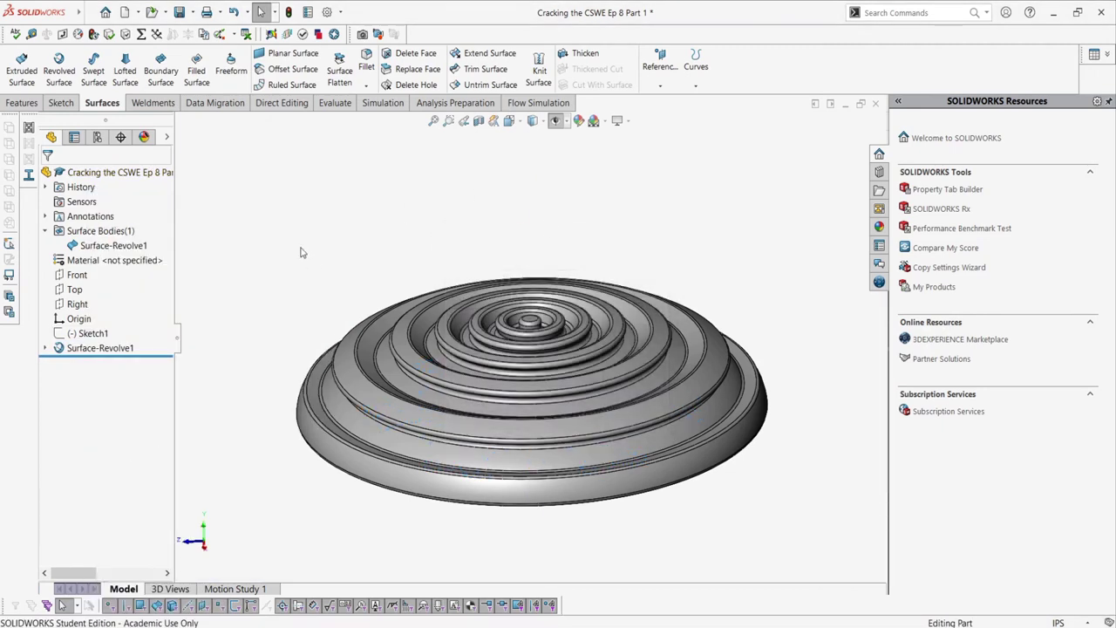
Insert the hexagonal Part 2 from Cracking the CSWE Ep 8 at the origin, unmoved
mouse_move(81, 17)
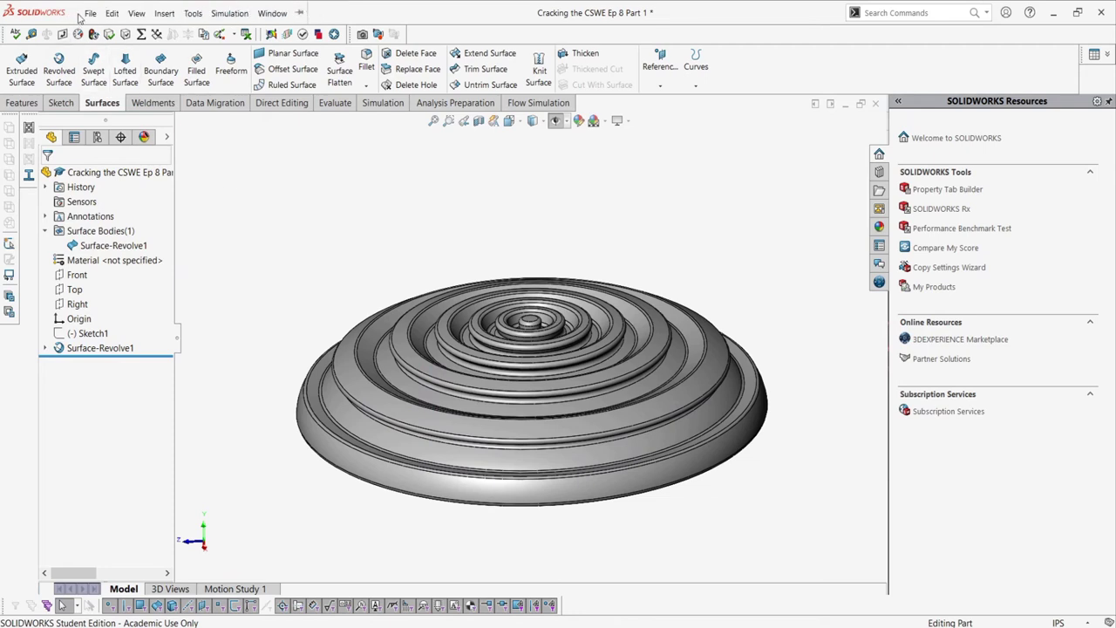
left_click(136, 13)
mouse_move(164, 13)
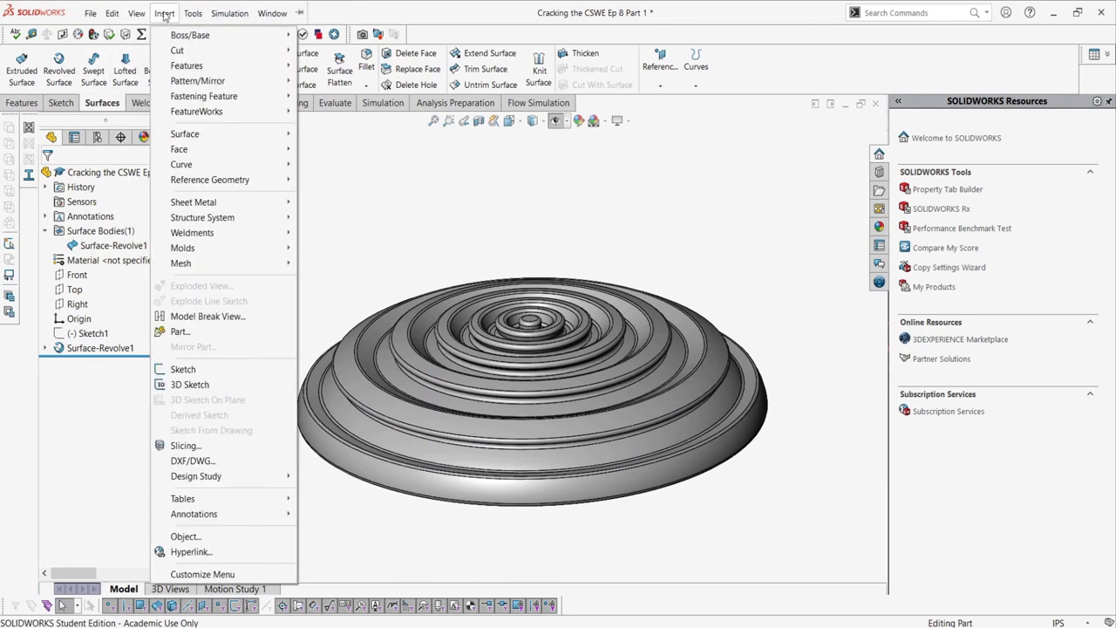
left_click(197, 332)
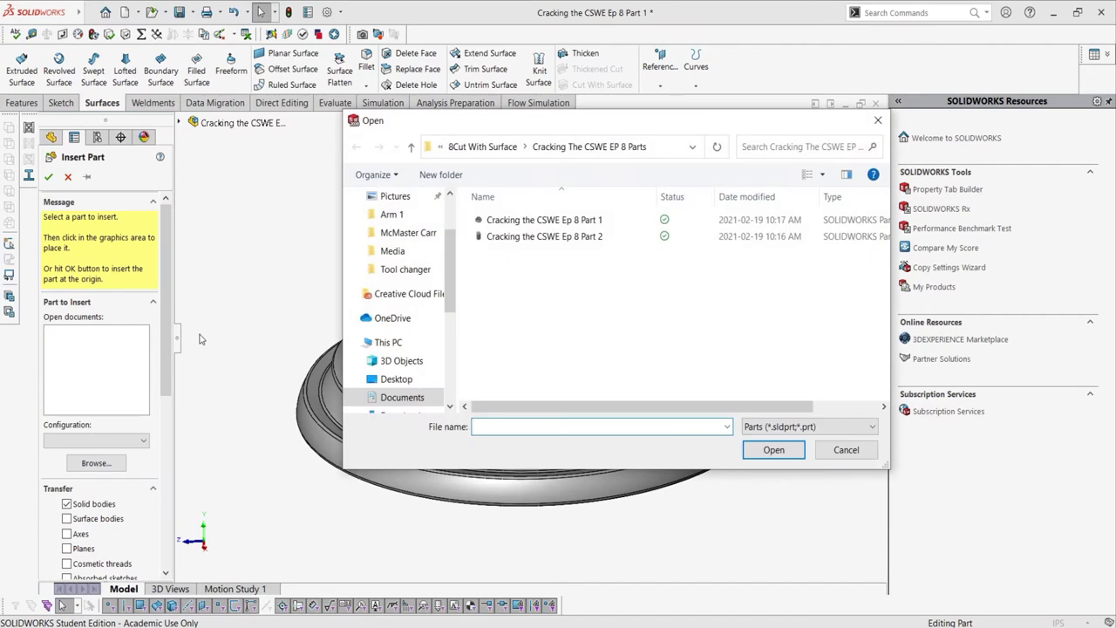
left_click(492, 240)
left_click(760, 446)
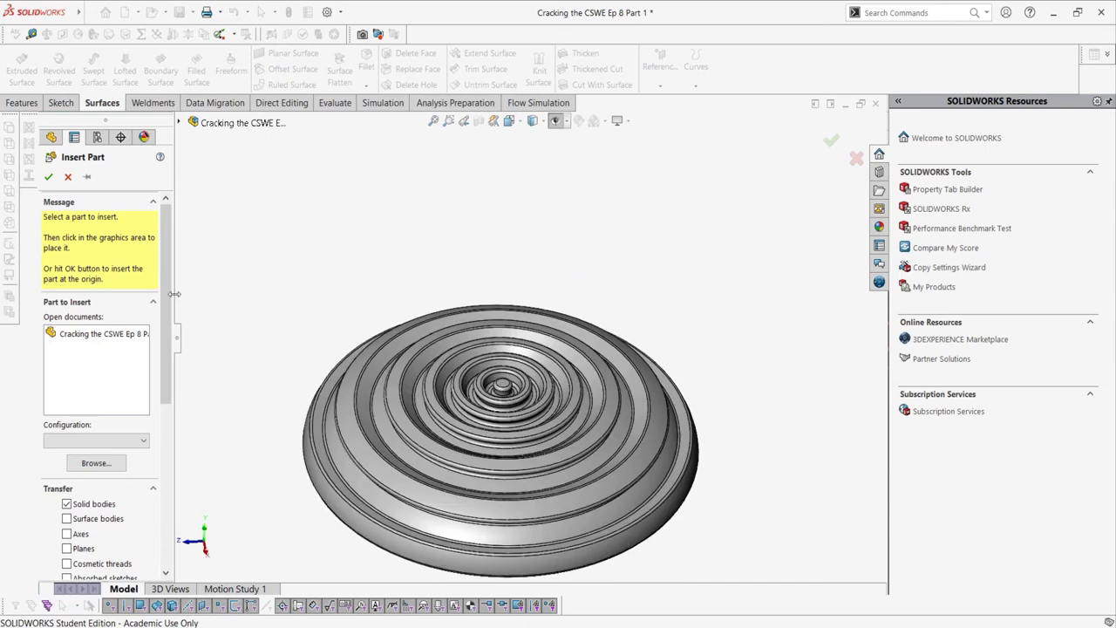
left_click(122, 336)
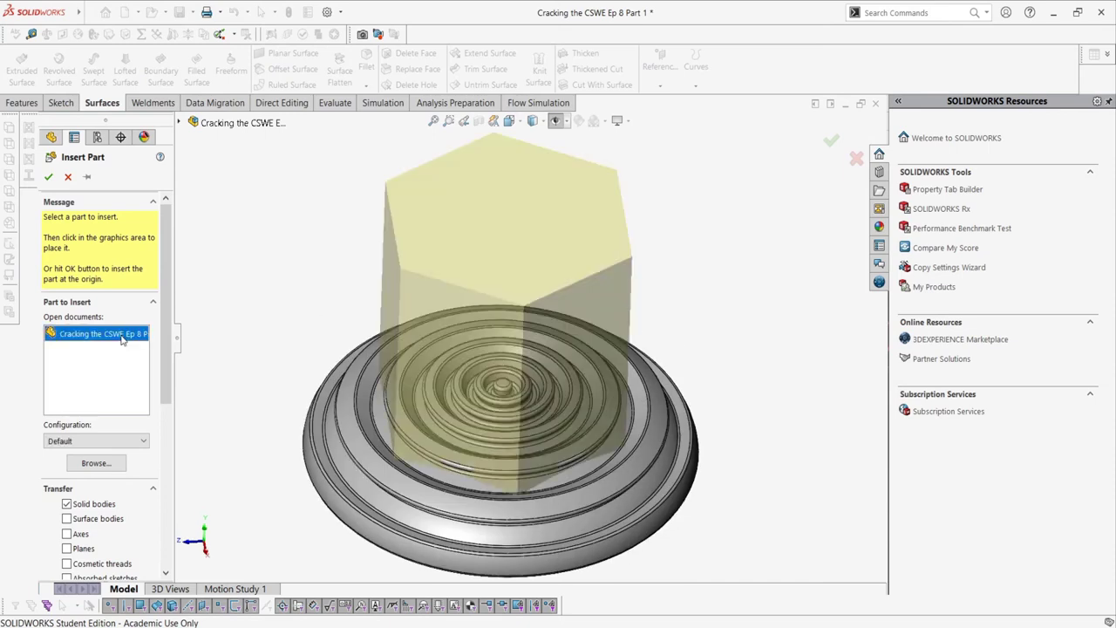
left_click(48, 177)
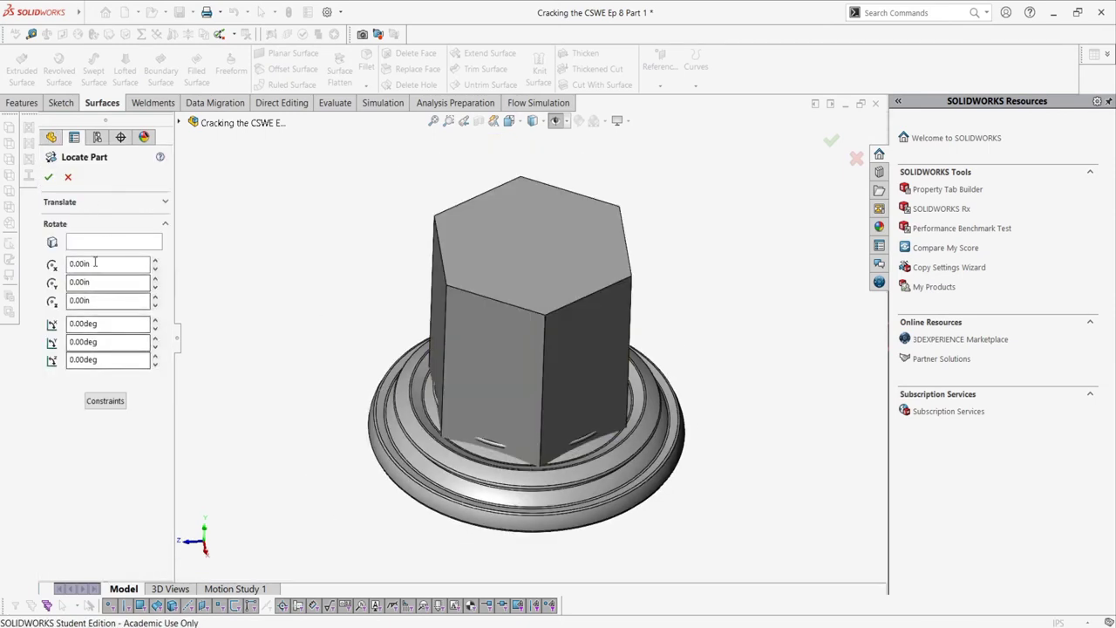
left_click(47, 177)
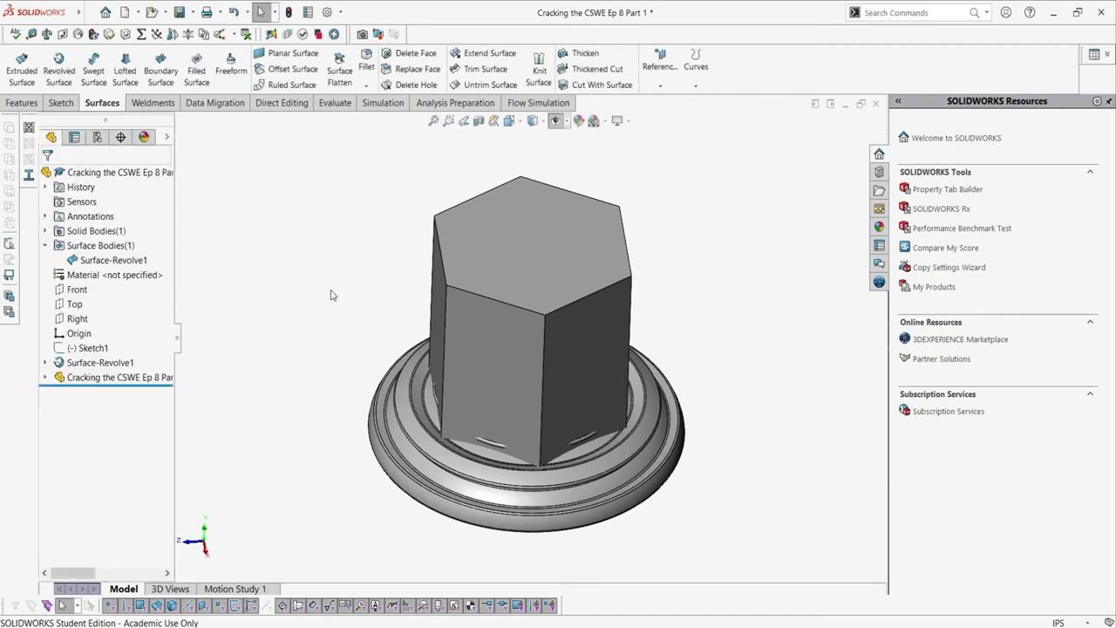
Cut the hexagonal block with Surface-Revolve1 as the cutting surface
middle_click_drag(335, 325, 332, 281)
left_click(588, 85)
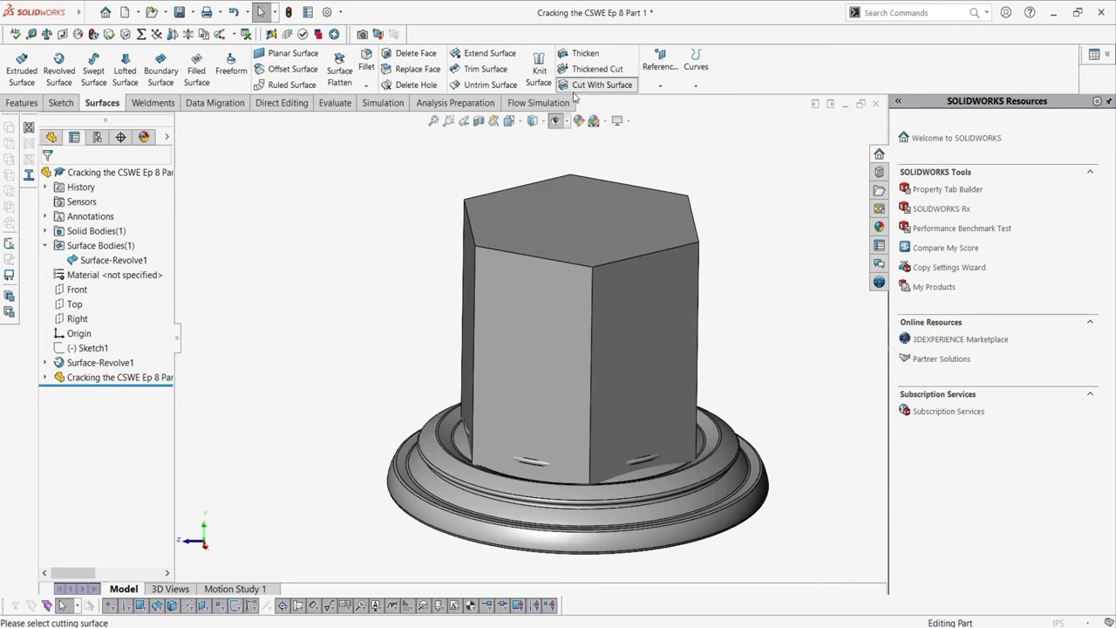
left_click(452, 440)
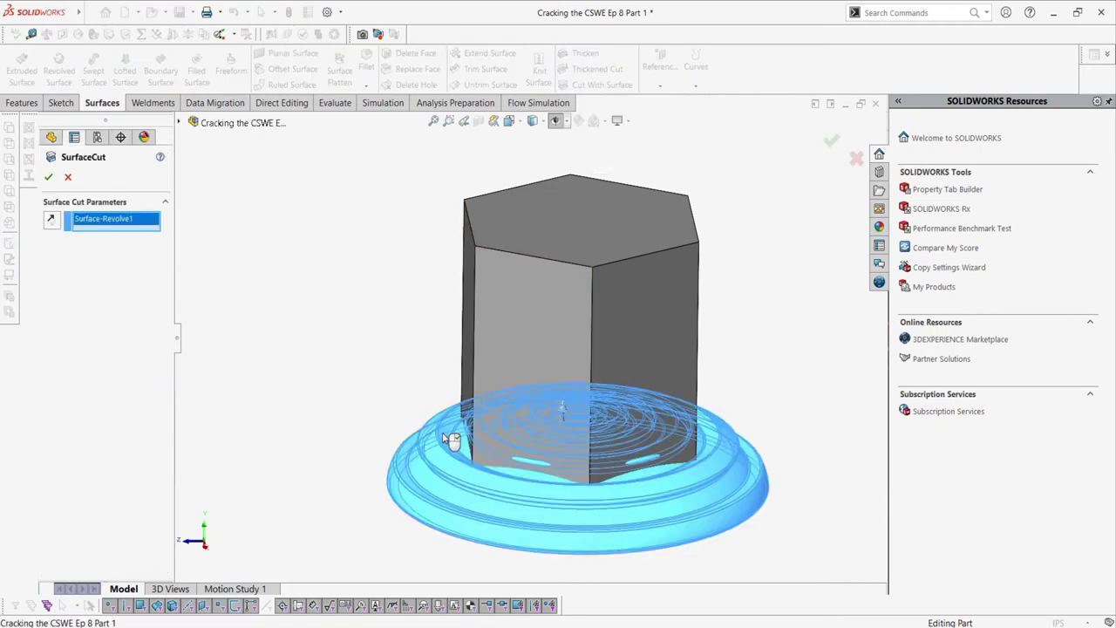
left_click(48, 177)
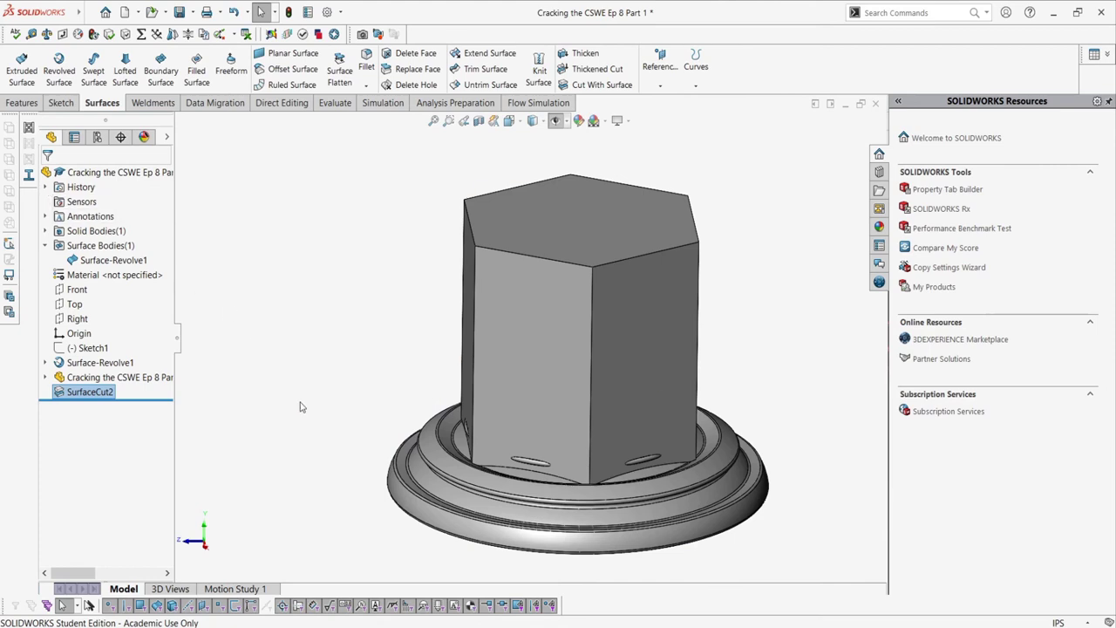
Edit SurfaceCut2 and reapply it so the block keeps a rippled concentric top
left_click(90, 392)
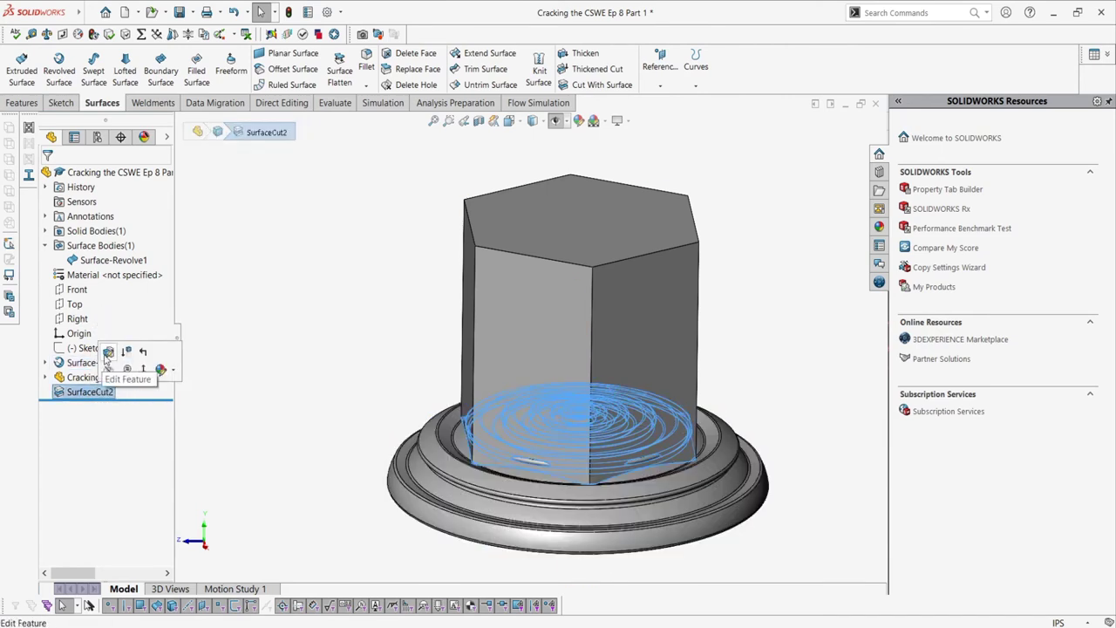
left_click(102, 357)
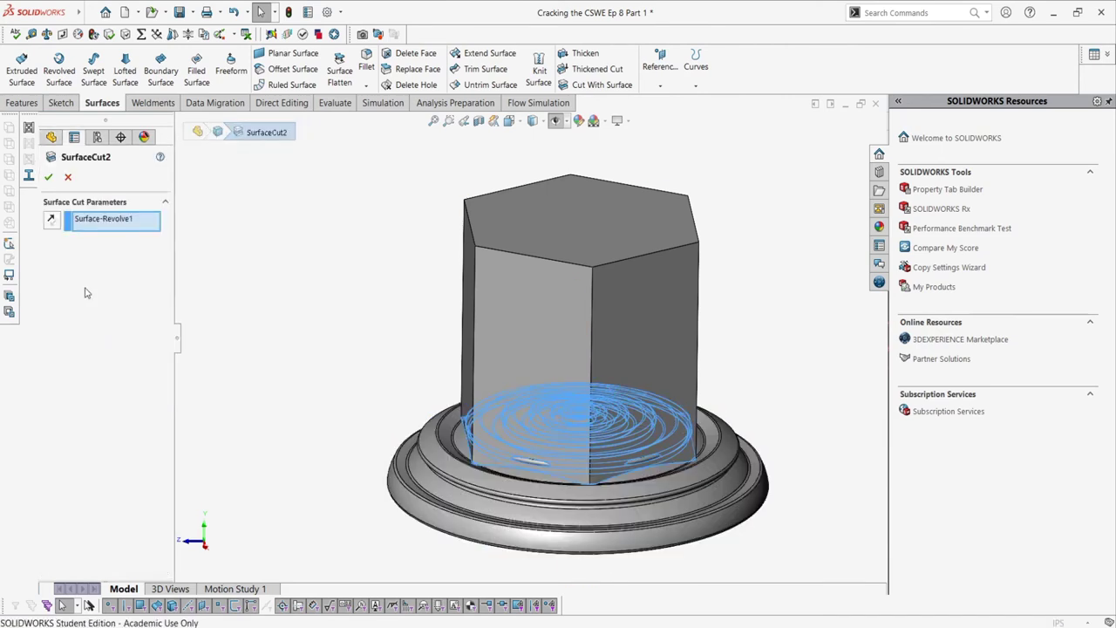
left_click(48, 176)
left_click(318, 352)
Hide the Surface-Revolve1 body and orbit around the hex block's rippled top
middle_click_drag(526, 357, 527, 410)
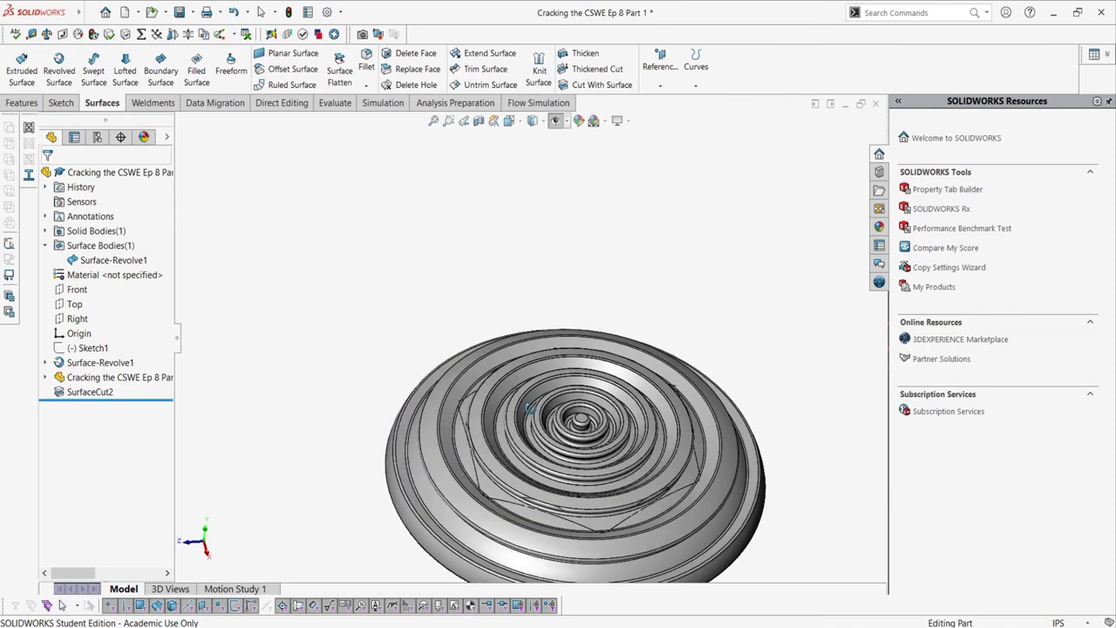
right_click(138, 261)
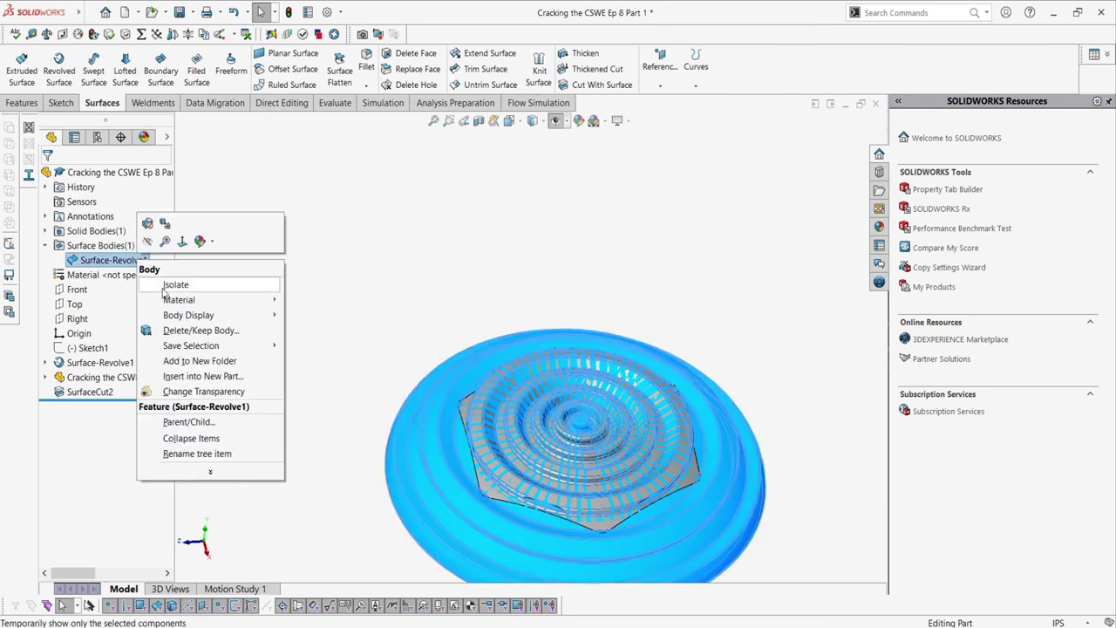
left_click(154, 252)
middle_click_drag(282, 308, 524, 410)
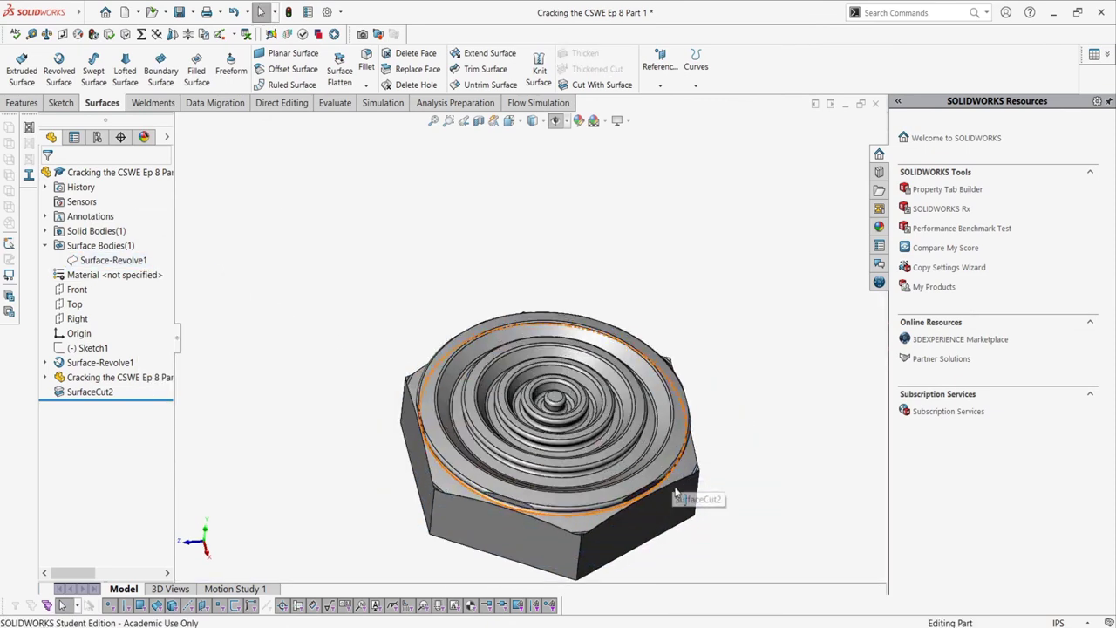
middle_click_drag(667, 486, 528, 545)
middle_click_drag(712, 416, 676, 279)
scroll(678, 286, "down", 3)
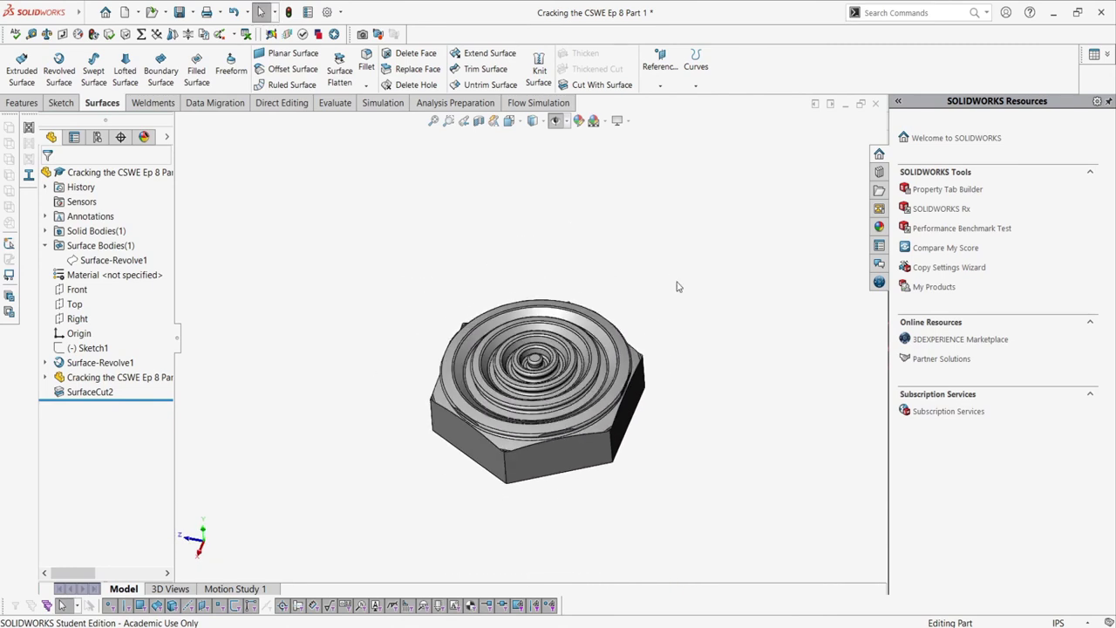